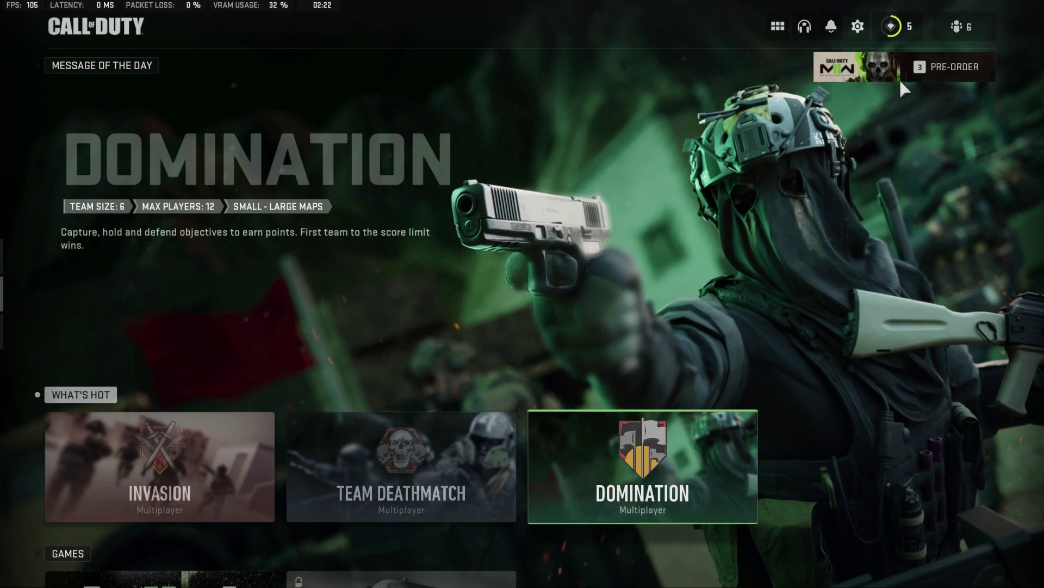
Open the Graphics display settings and set the Display Mode to Fullscreen
click(858, 27)
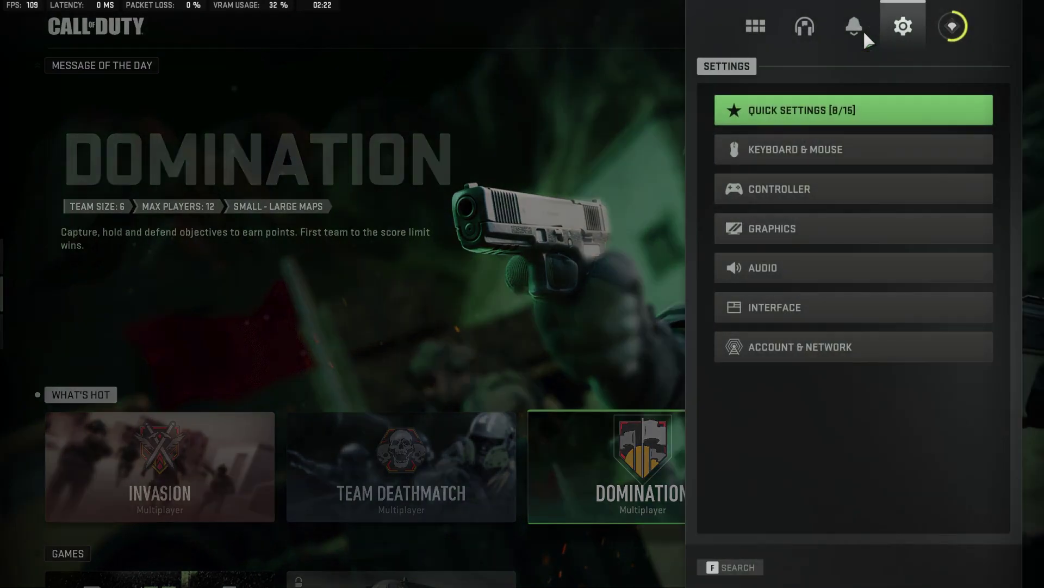
click(822, 237)
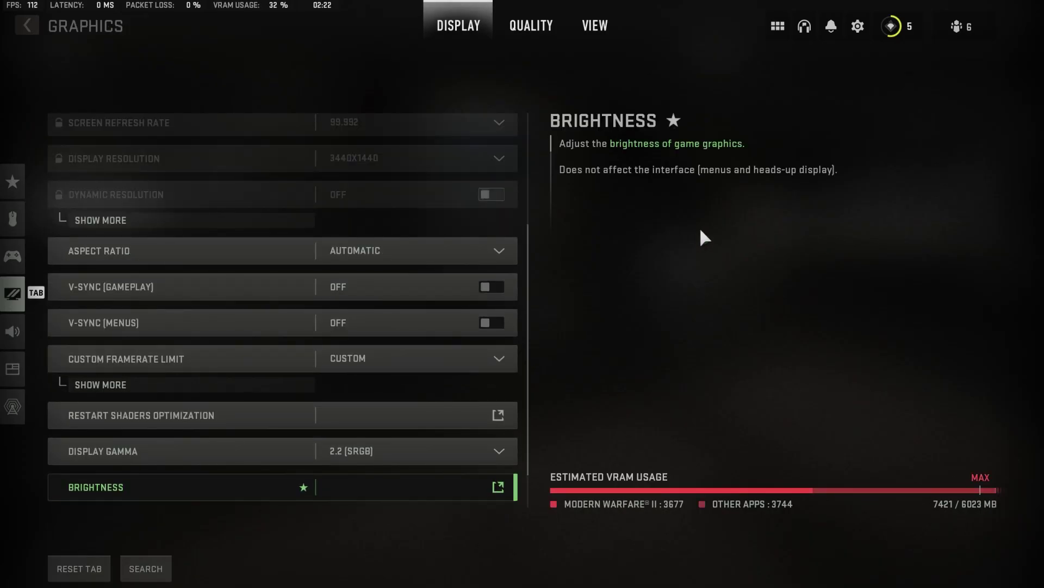
drag(529, 235, 536, 133)
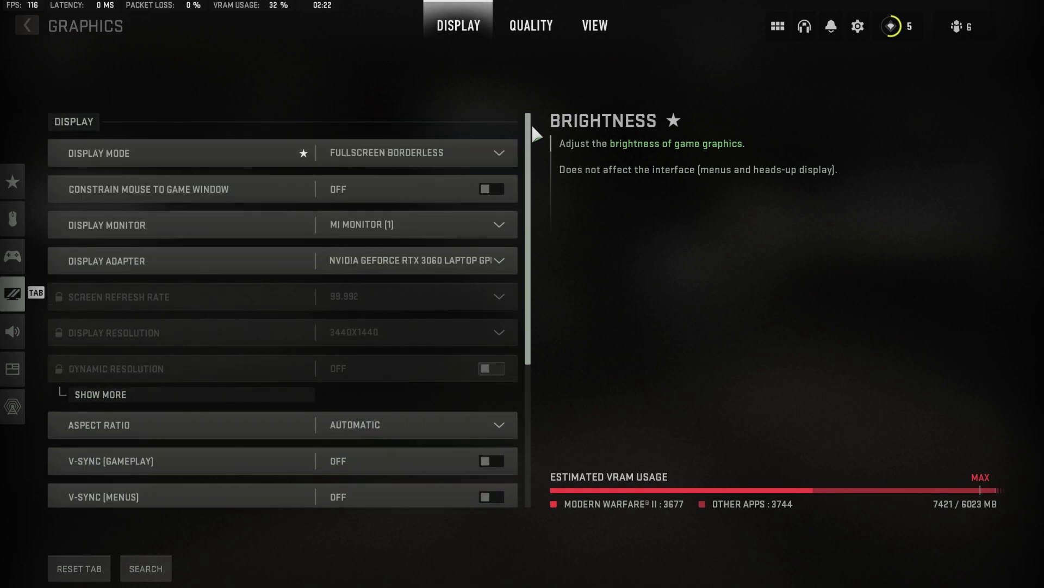
click(511, 154)
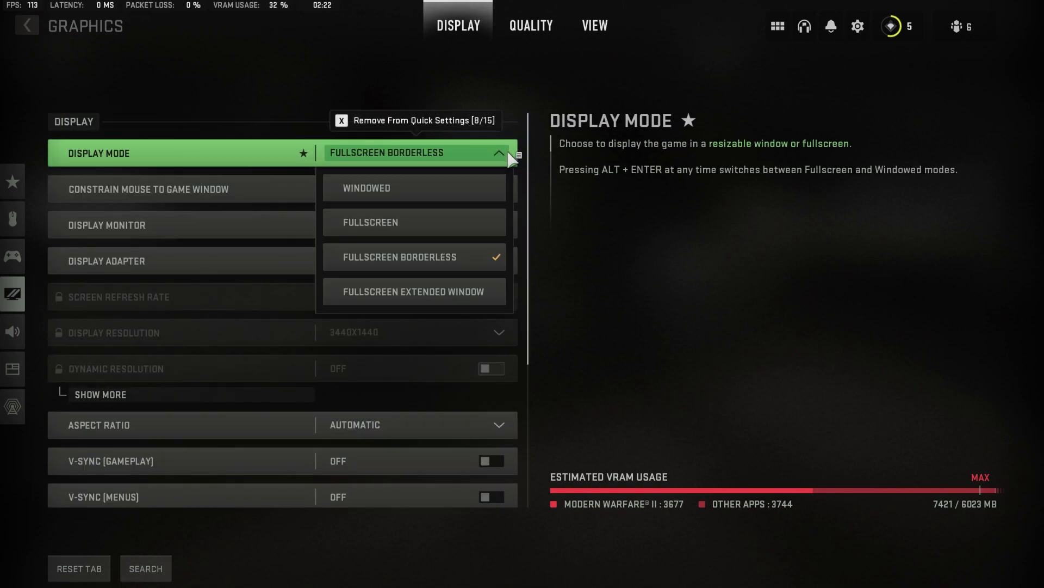
click(484, 213)
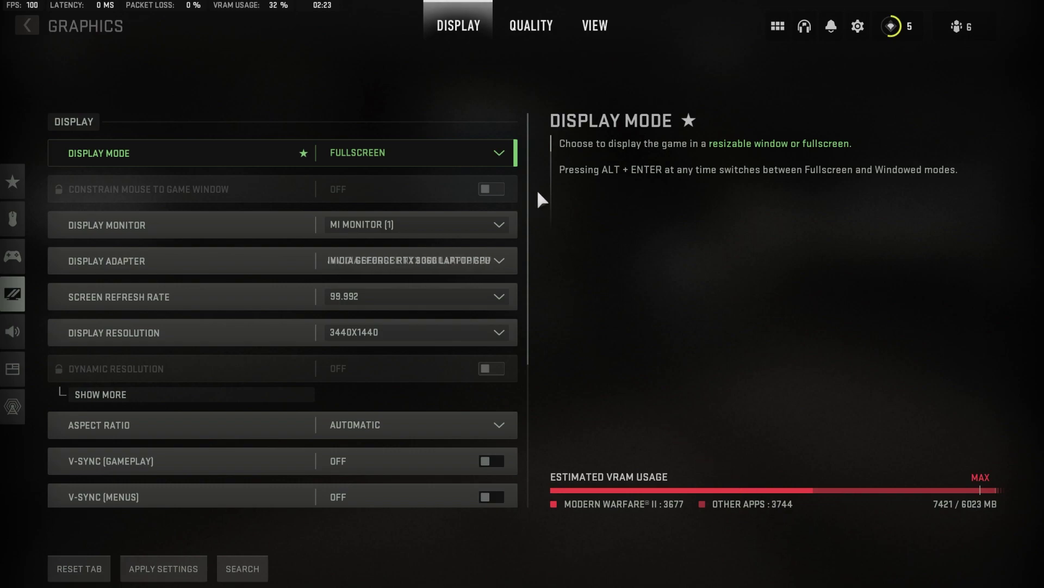
Examine the available options for Display Monitor, Display Adapter and Screen Refresh Rate without changing them
scroll(532, 196, down, 1)
click(493, 172)
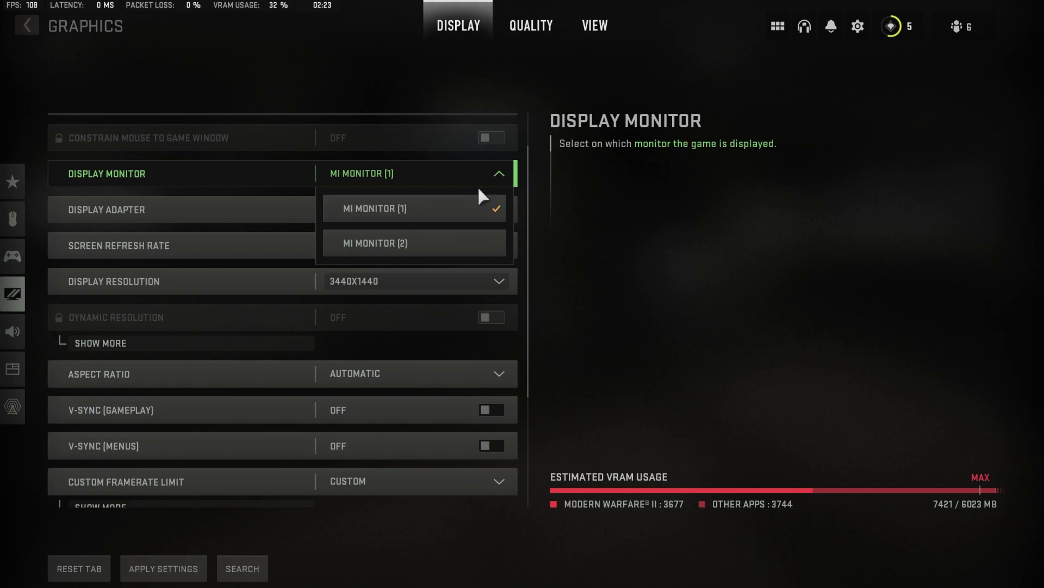
click(498, 172)
click(499, 209)
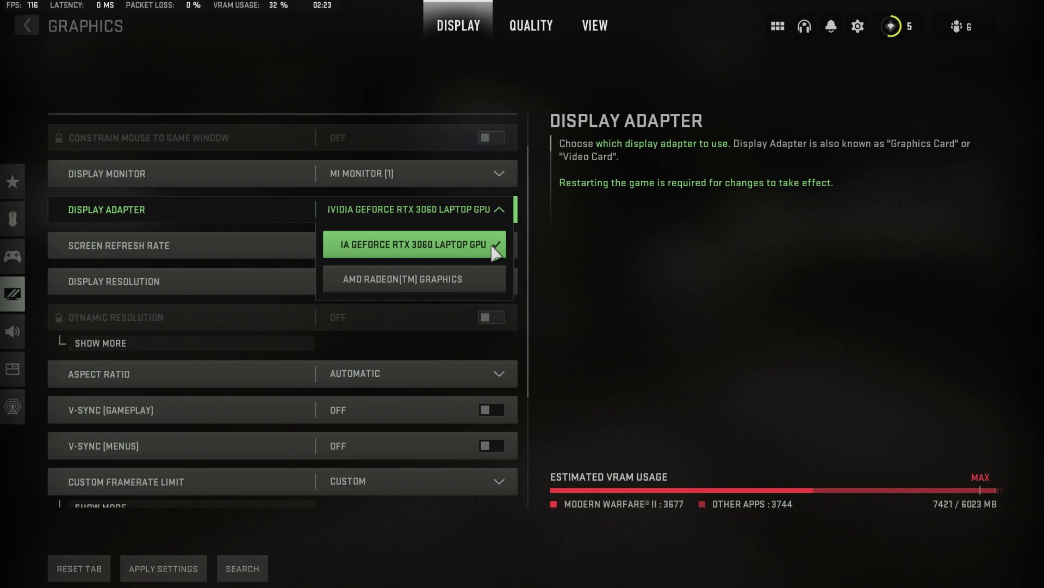
click(498, 207)
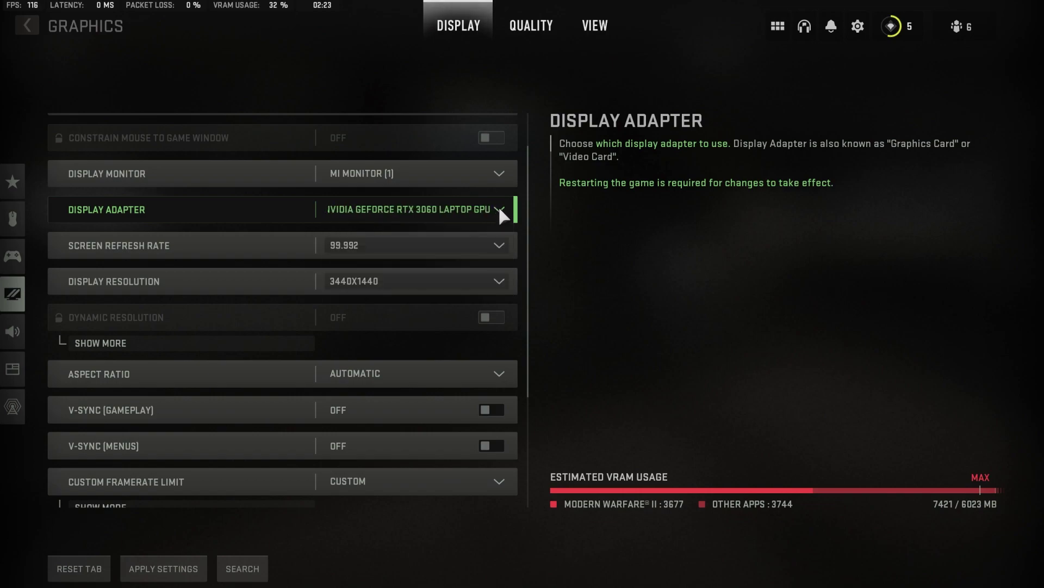
click(506, 245)
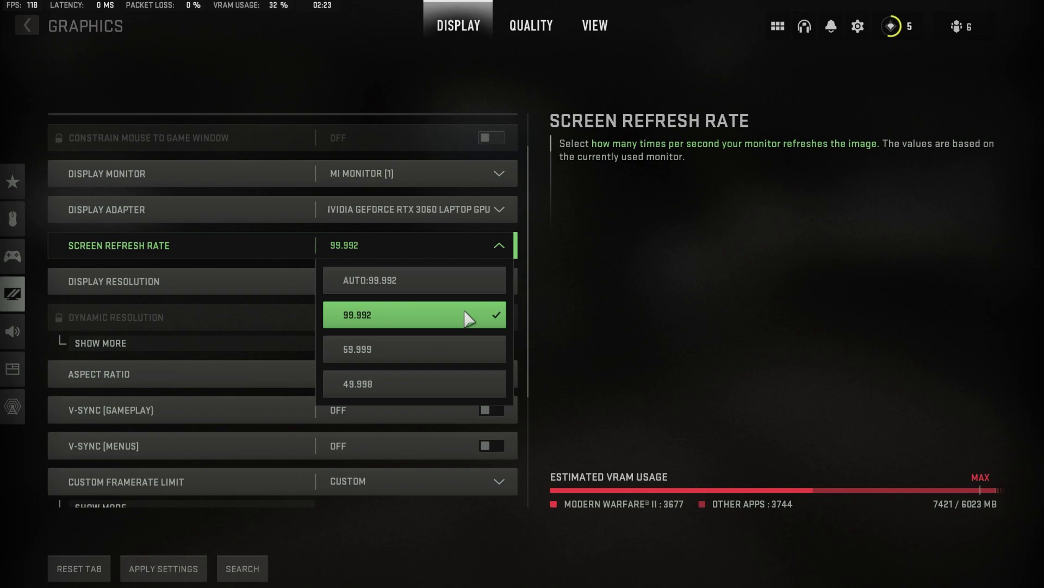
click(505, 246)
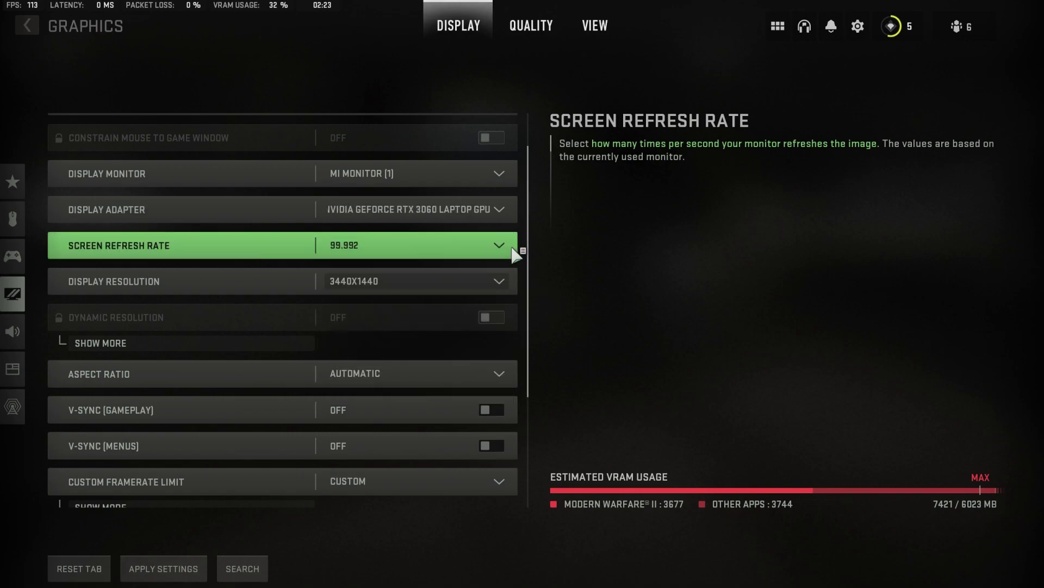
Examine the Display Resolution options and the frame rate target under Dynamic Resolution
scroll(530, 243, down, 4)
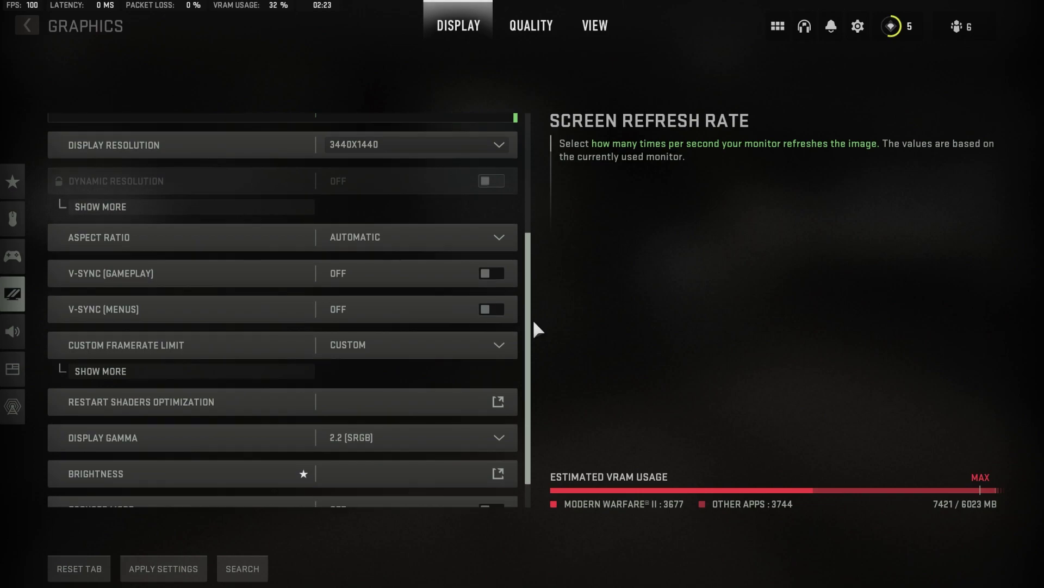
click(473, 142)
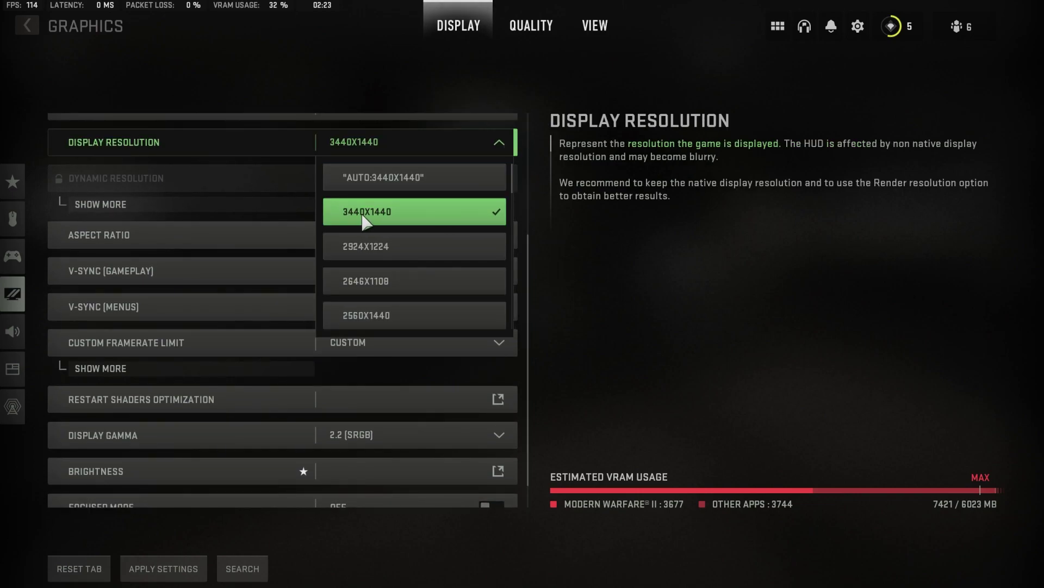
click(492, 144)
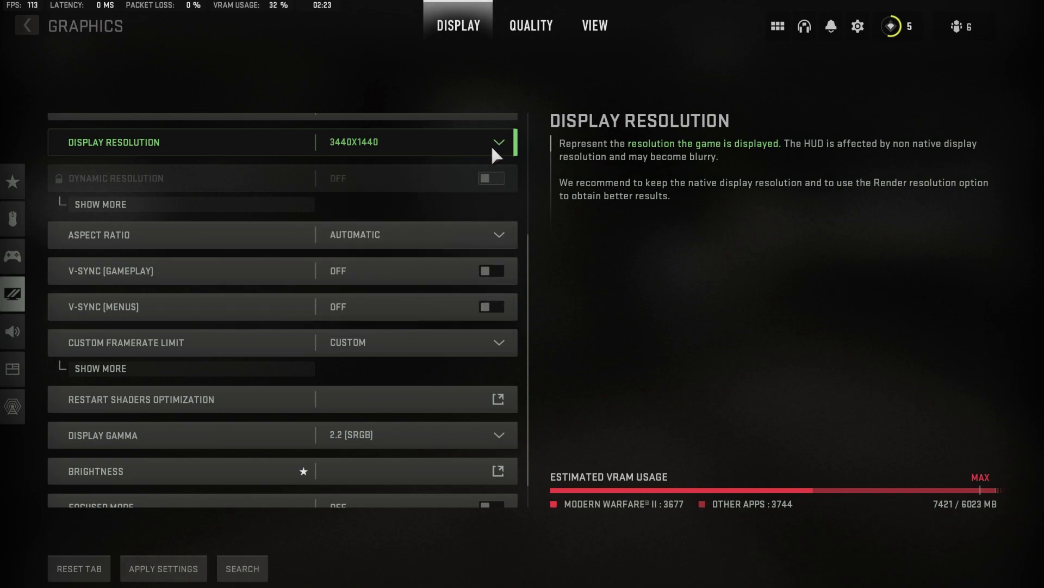
click(178, 208)
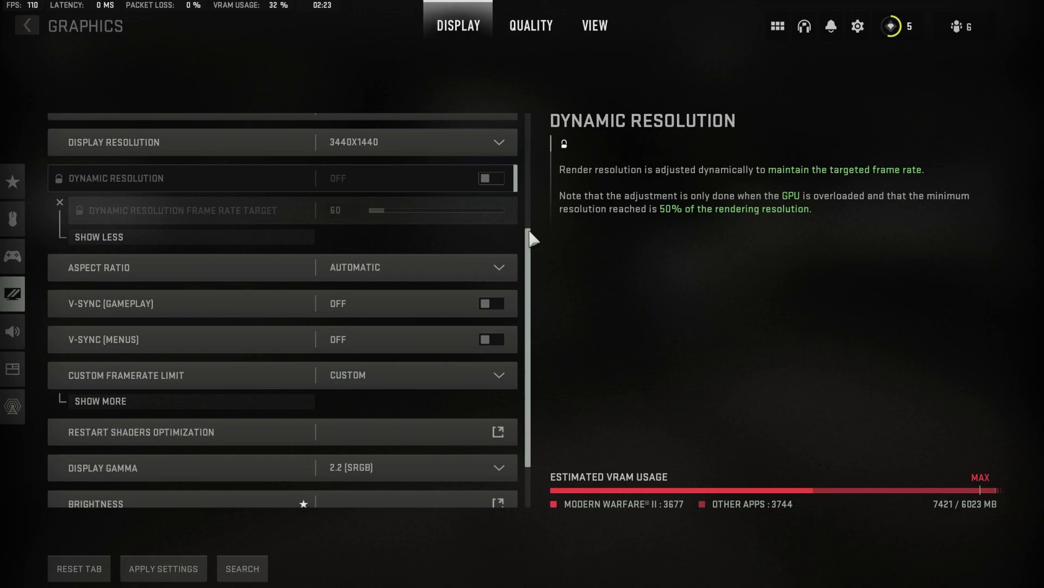
scroll(526, 233, down, 1)
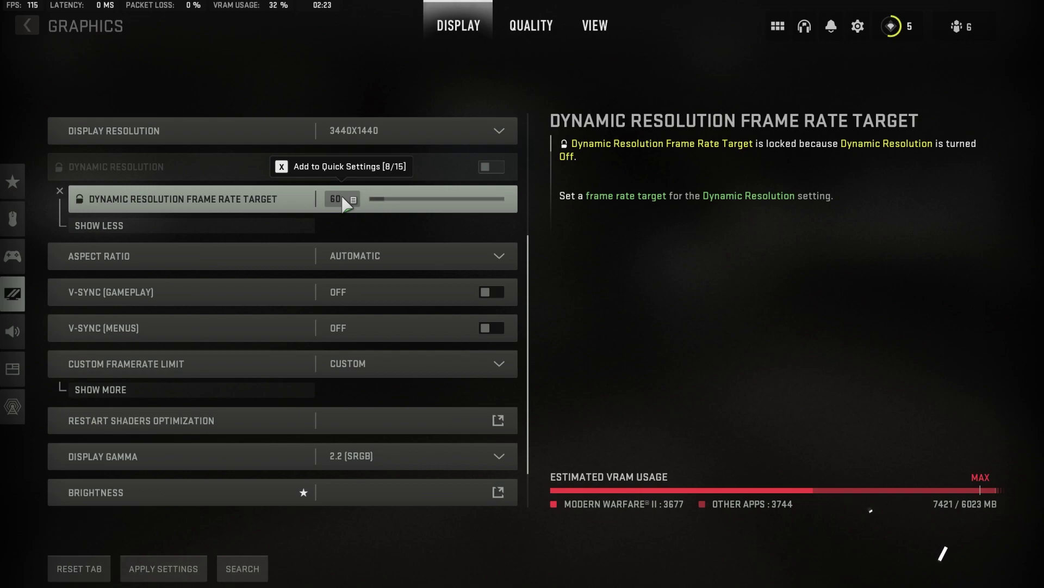
click(254, 225)
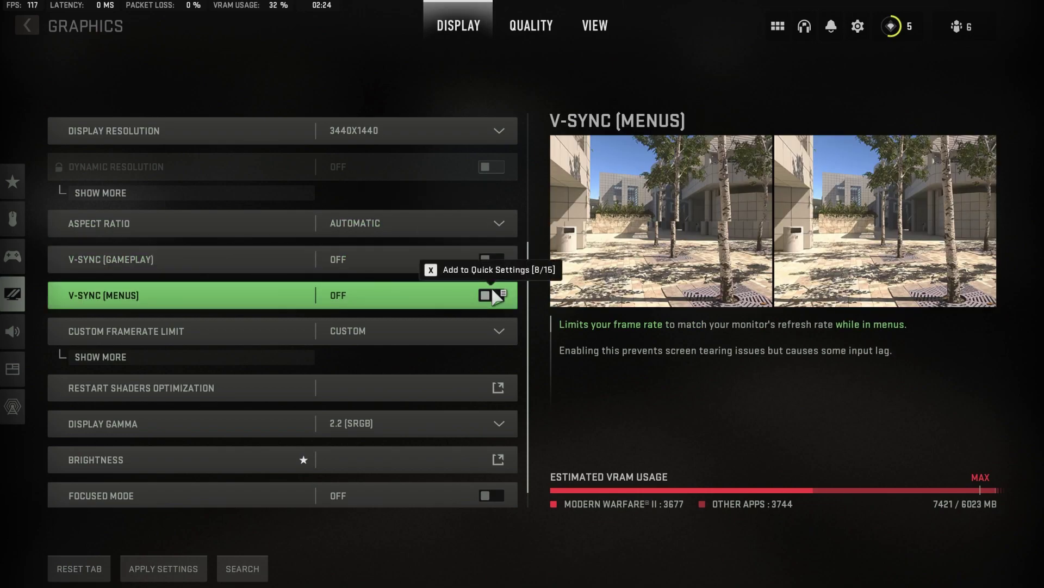
Set the Gameplay Custom Framerate Limit to 120 and the Menu Custom Framerate Limit to 80
scroll(535, 318, down, 1)
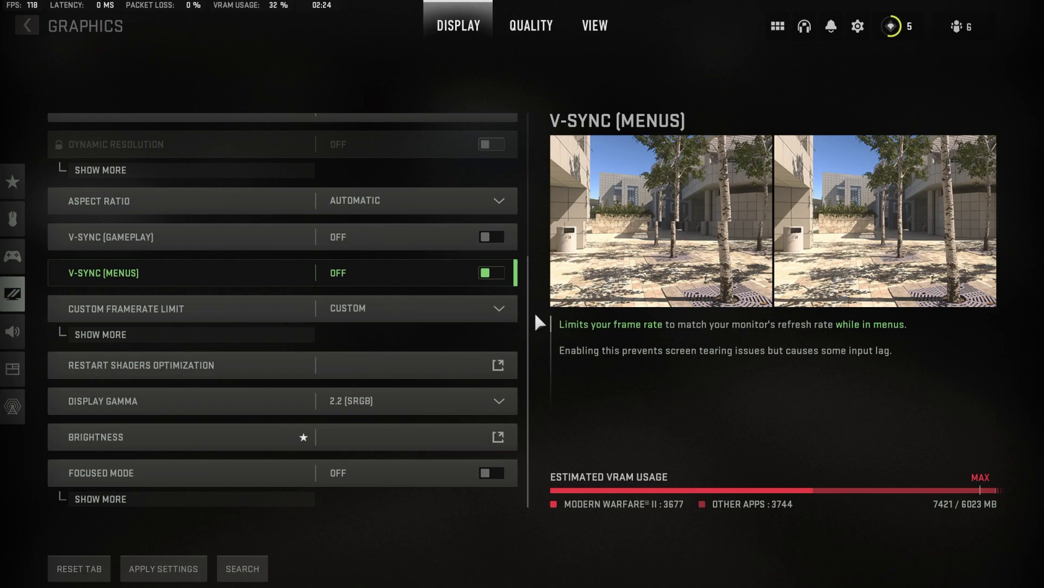
click(272, 335)
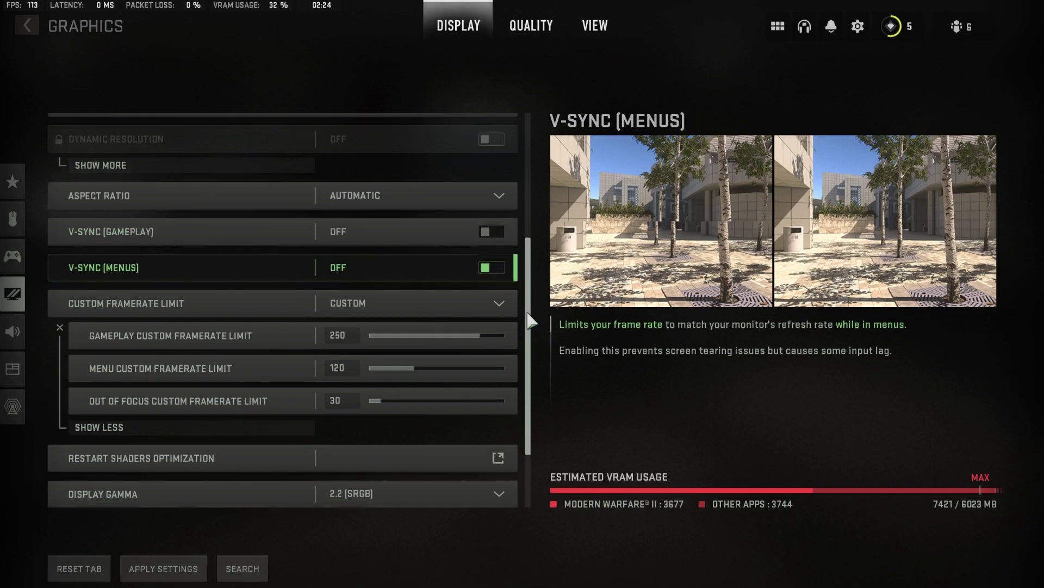
drag(527, 307, 531, 363)
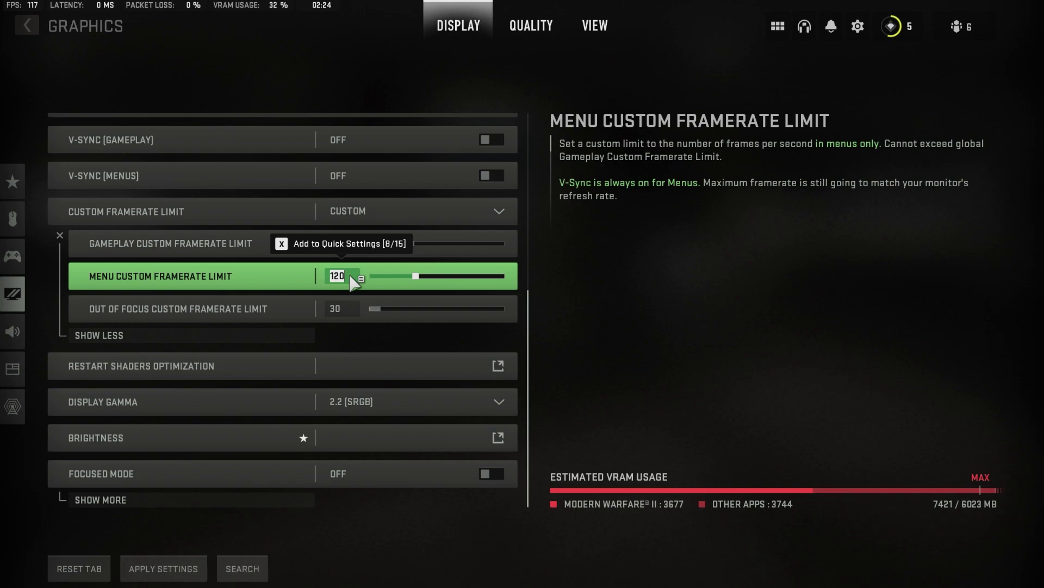
key(Return)
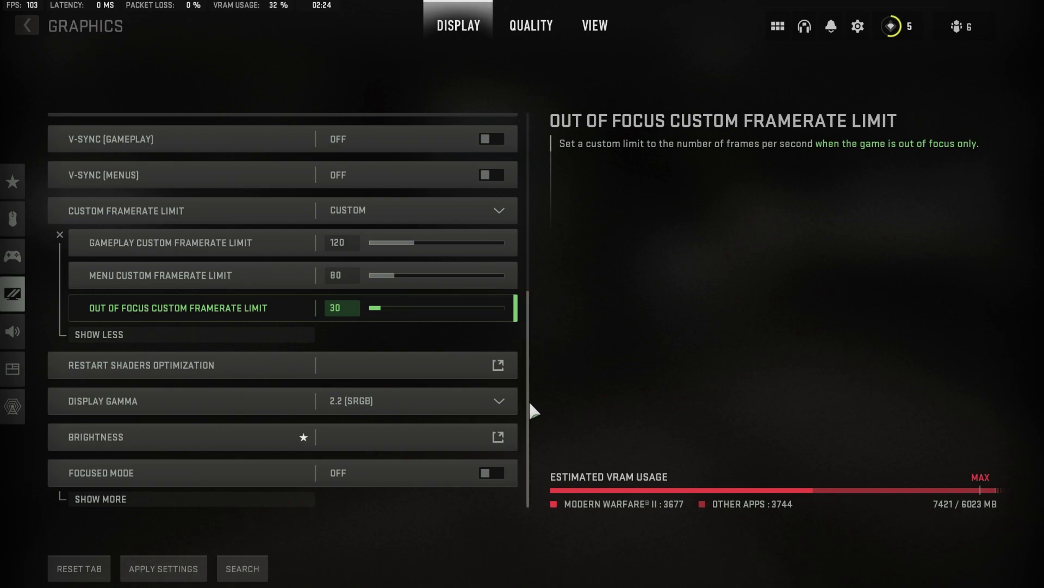
Check the Display Gamma setting and turn on Focused Mode
click(505, 401)
click(506, 411)
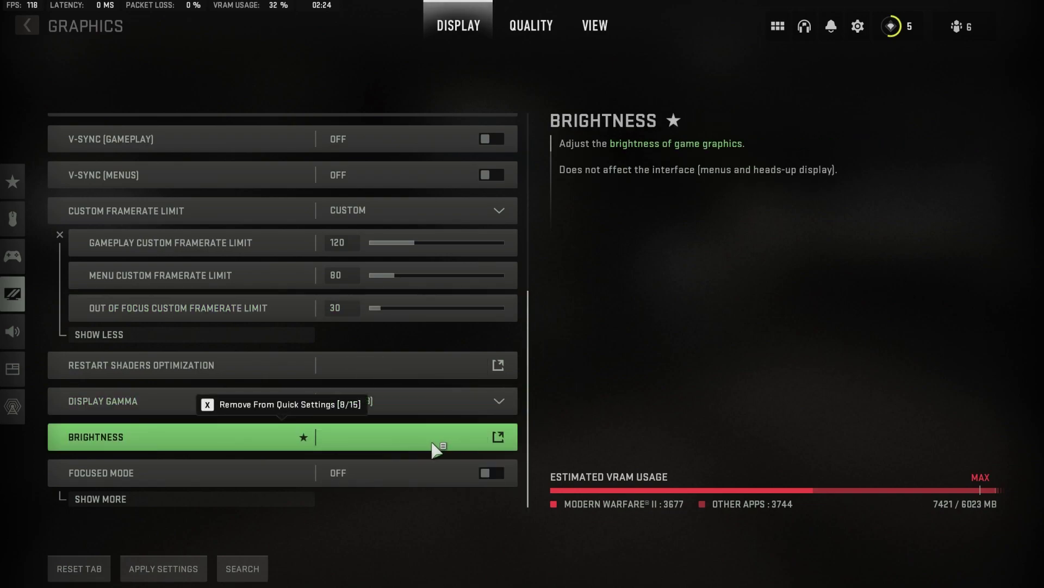
click(488, 475)
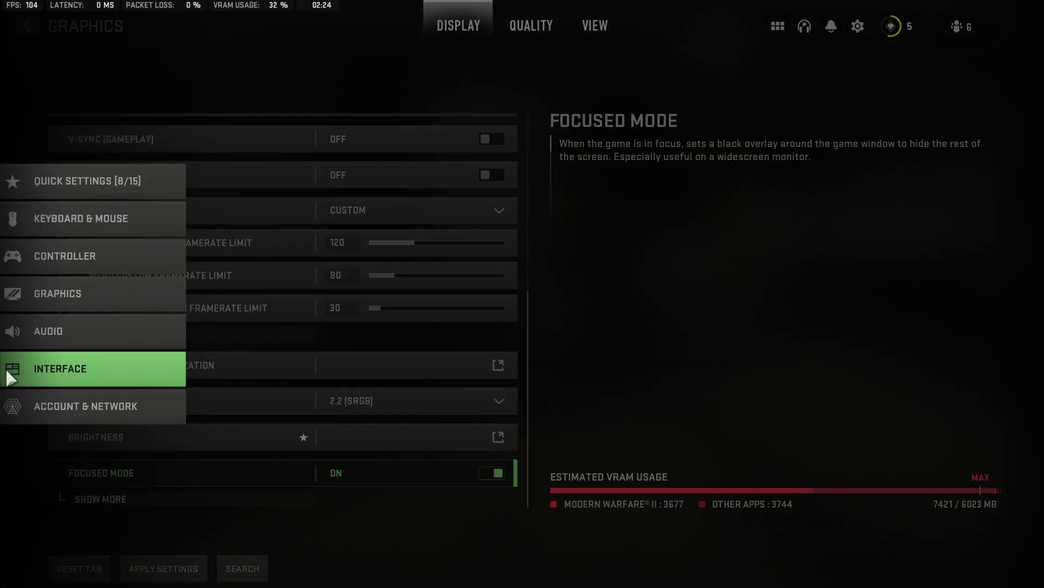
Open the Interface settings and review the individual Telemetry widgets, such as FPS Counter and GPU Temperature
click(6, 367)
click(322, 489)
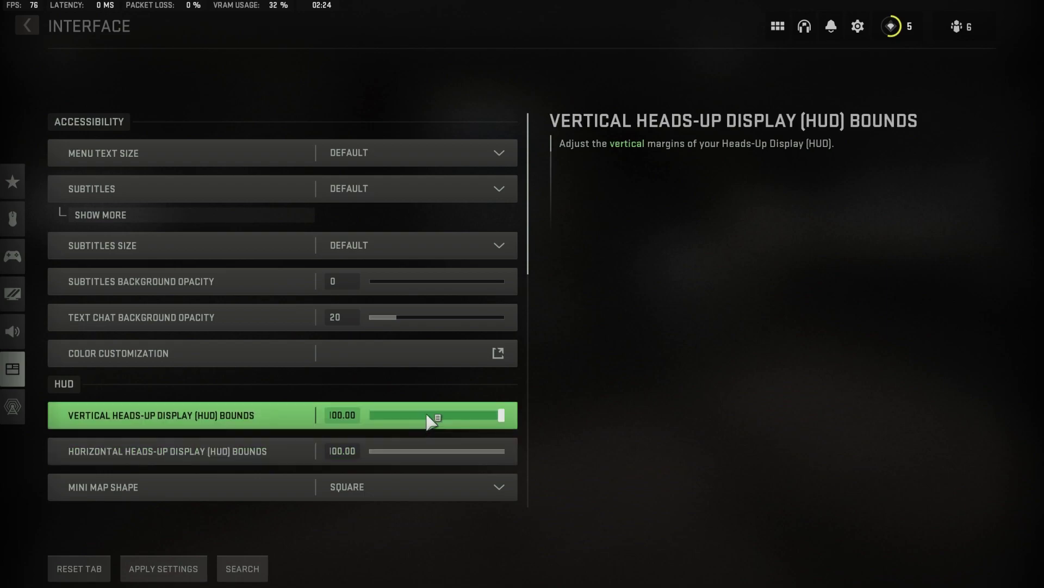
drag(528, 209, 508, 455)
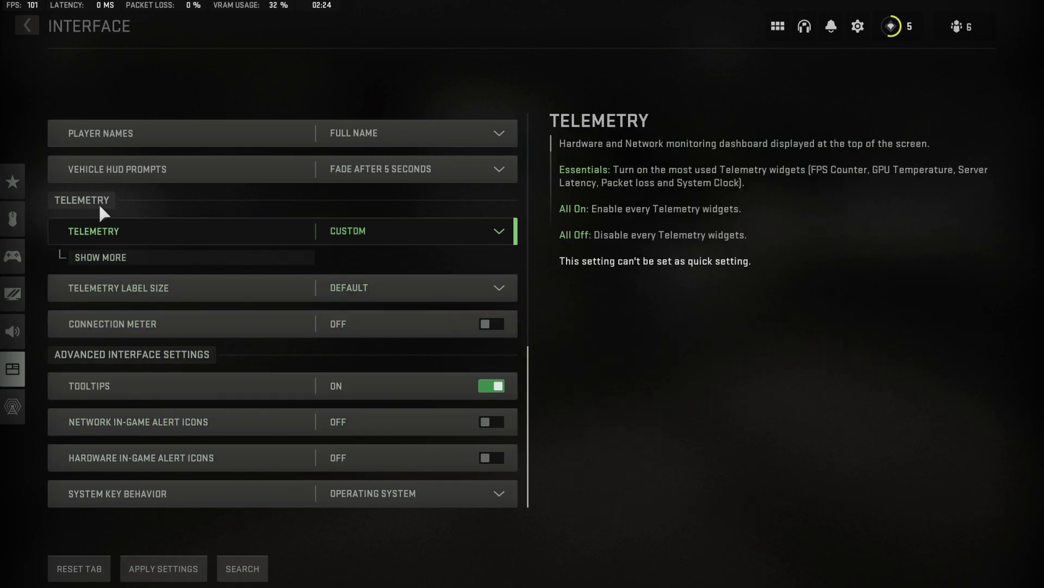
click(90, 257)
scroll(89, 257, down, 1)
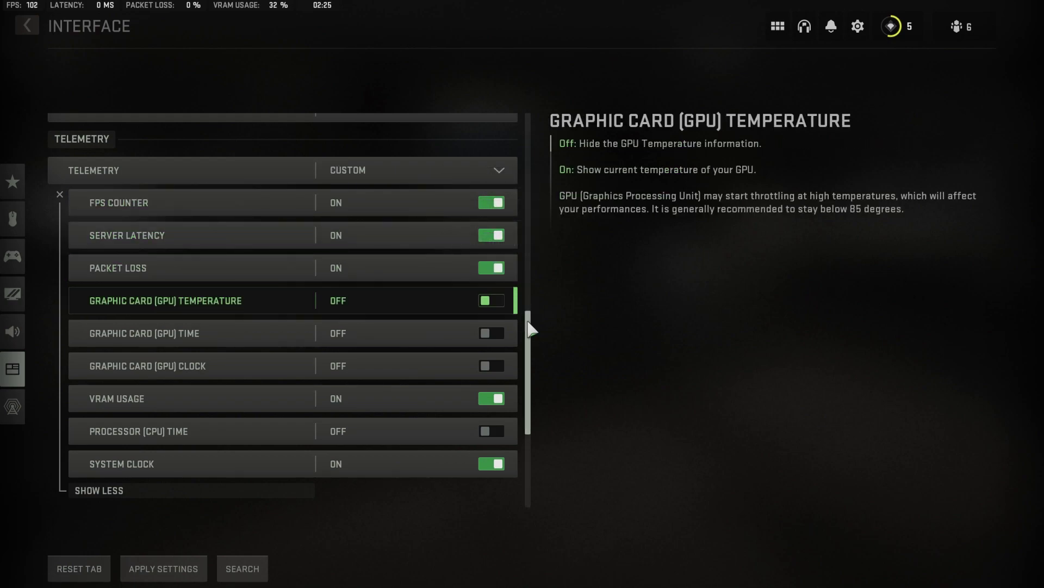
drag(527, 316, 532, 404)
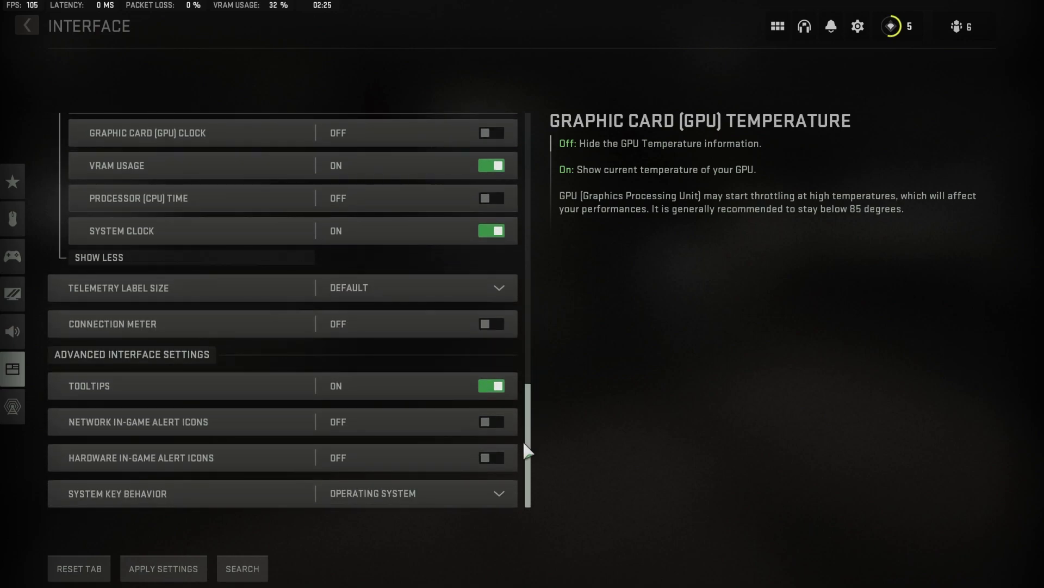
Switch Network In-Game Alert Icons on and back off, and turn on Hardware In-Game Alert Icons
click(492, 423)
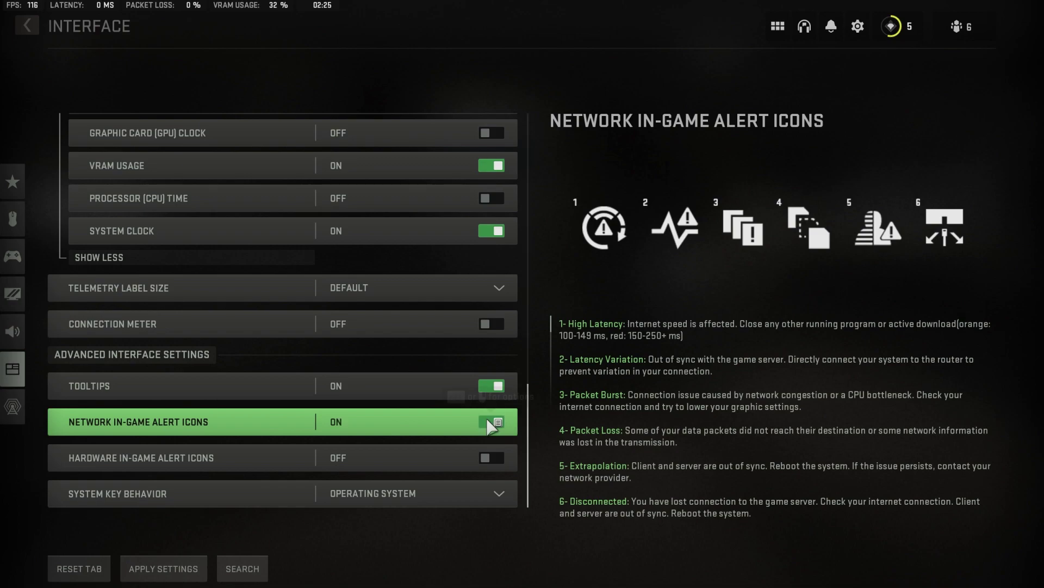
click(491, 458)
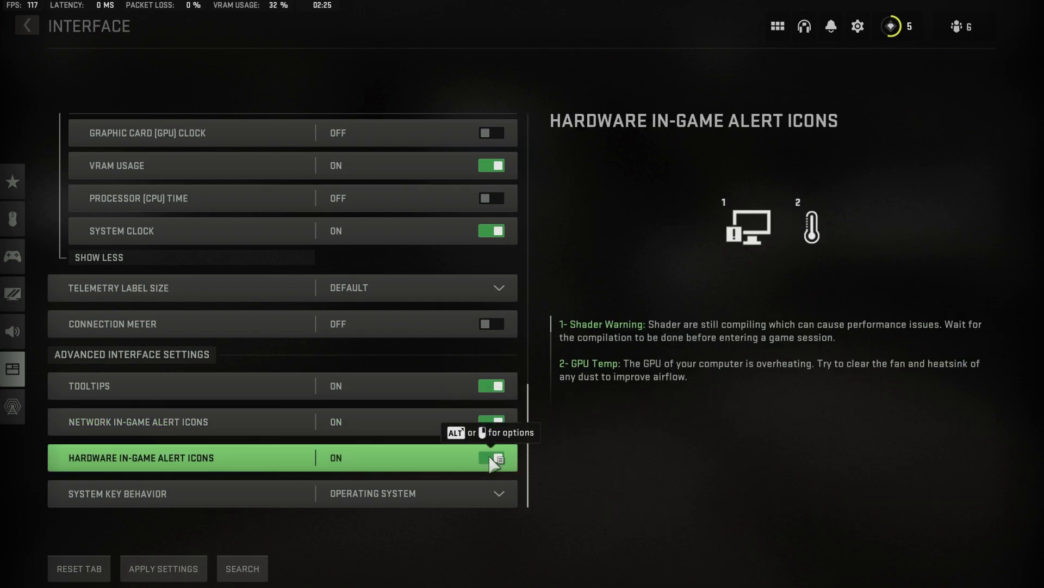
click(492, 459)
click(494, 423)
click(494, 458)
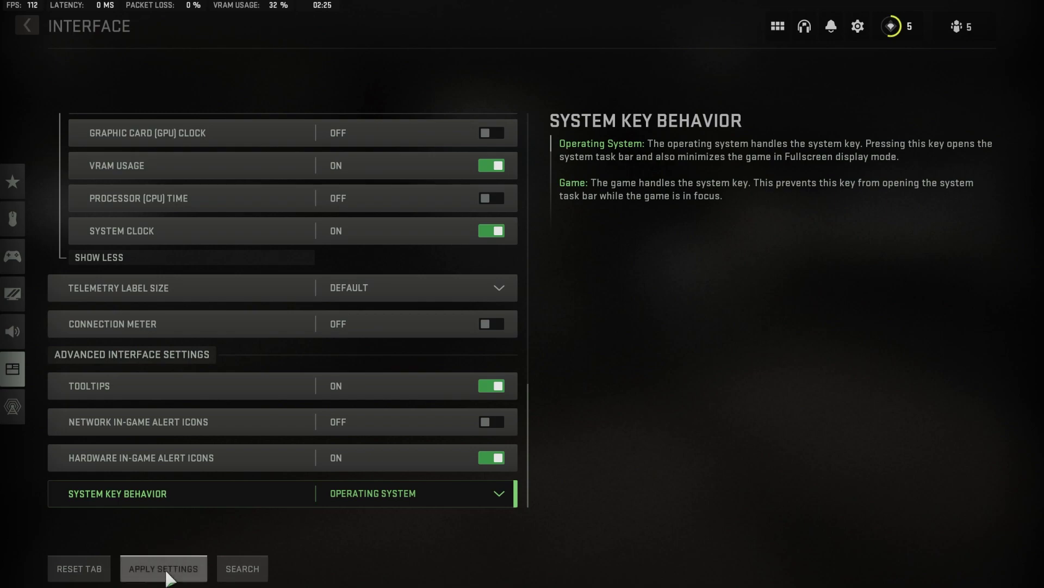
Leave the Interface settings and return to the game's main menu
key(Left)
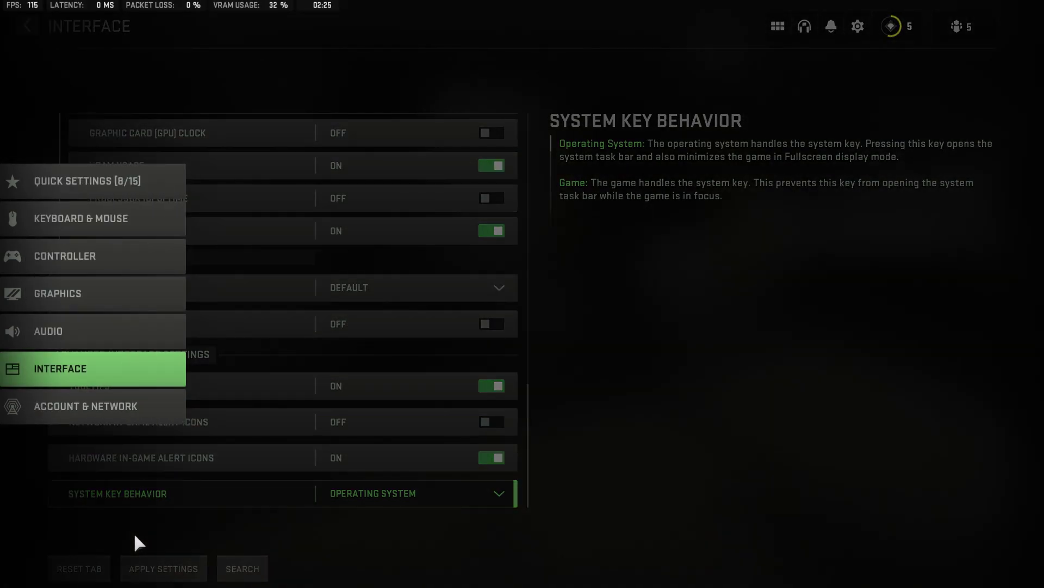
key(Right)
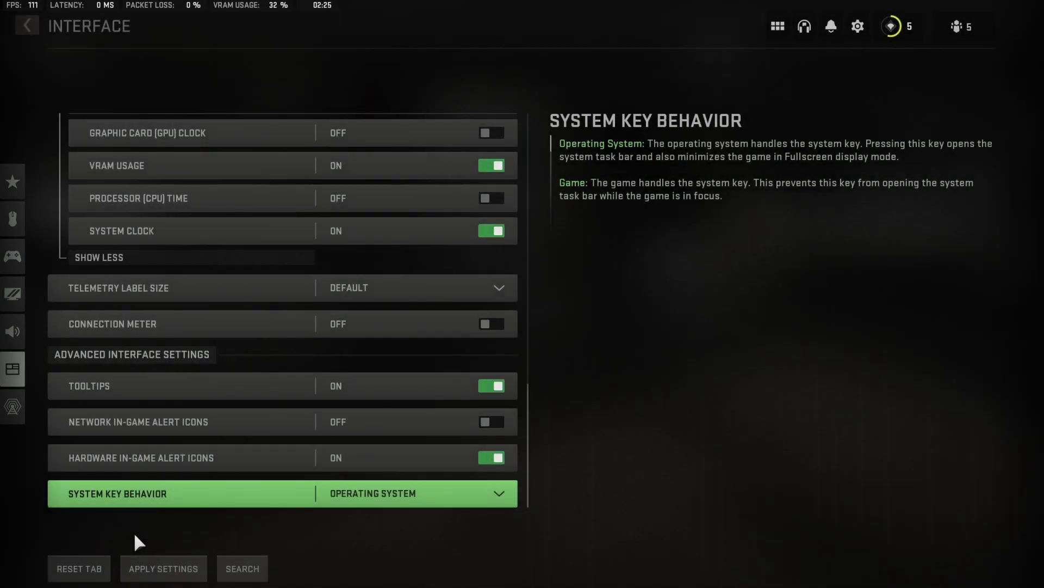
click(23, 30)
click(706, 99)
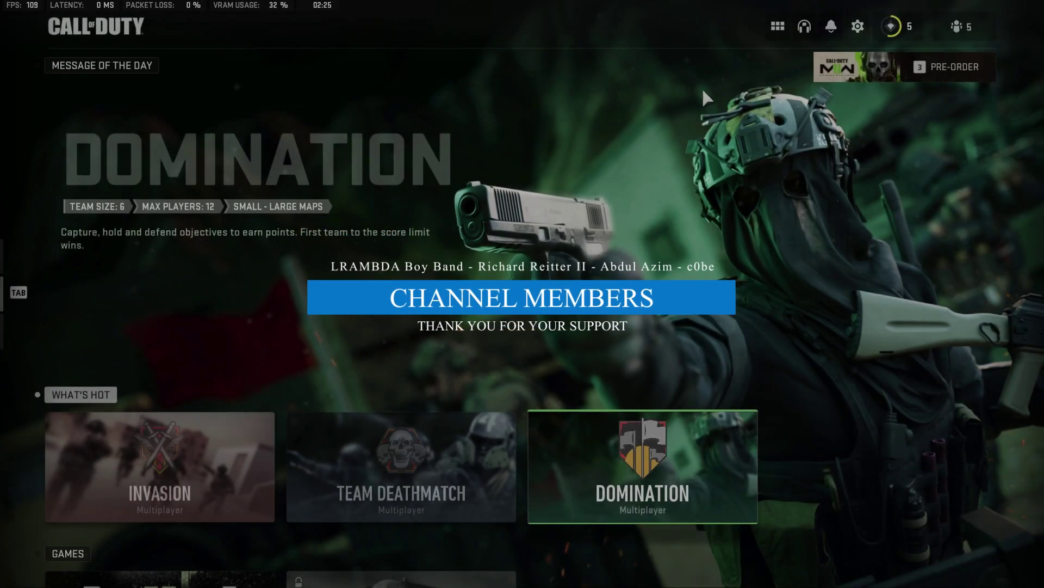